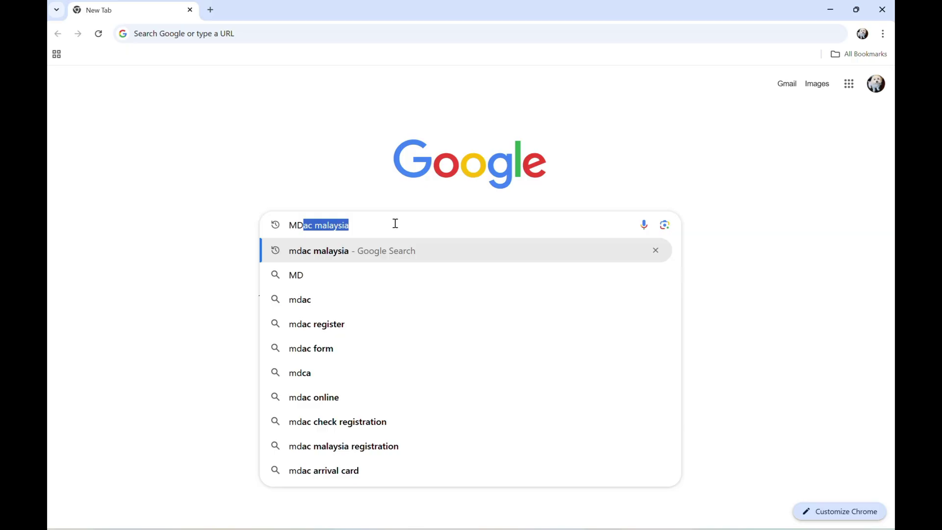
Step: Search Google for 'mdac malaysia' using the suggested query
left_click(322, 257)
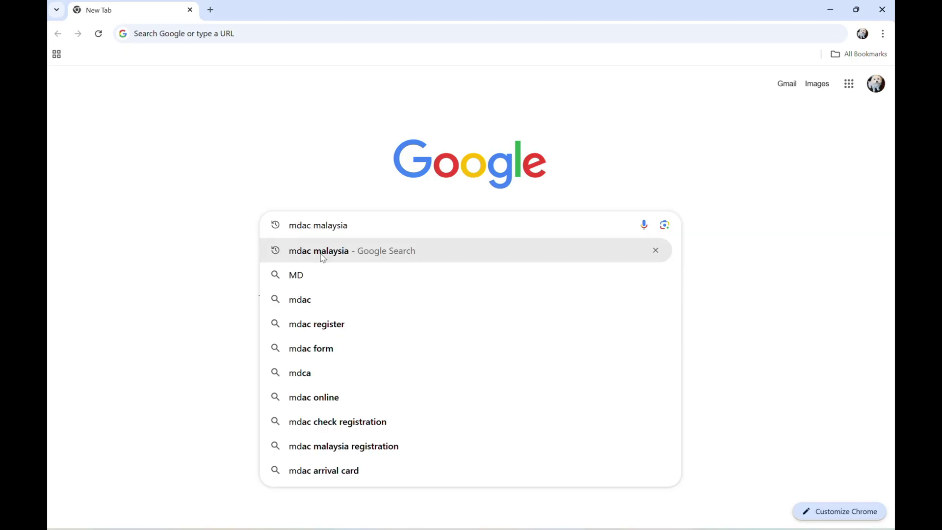
left_click(323, 258)
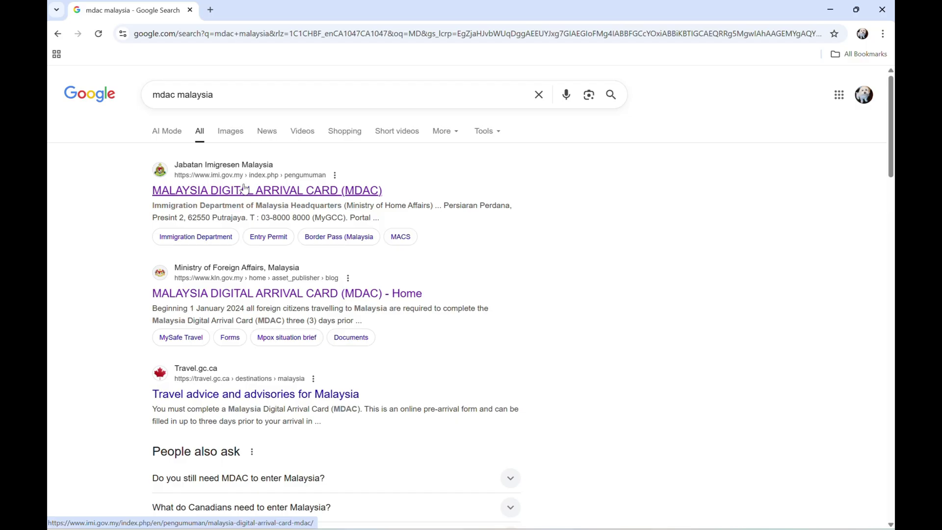
Step: Open the imi.gov.my MDAC result and scroll down to the MDAC implementation poster
left_click(266, 194)
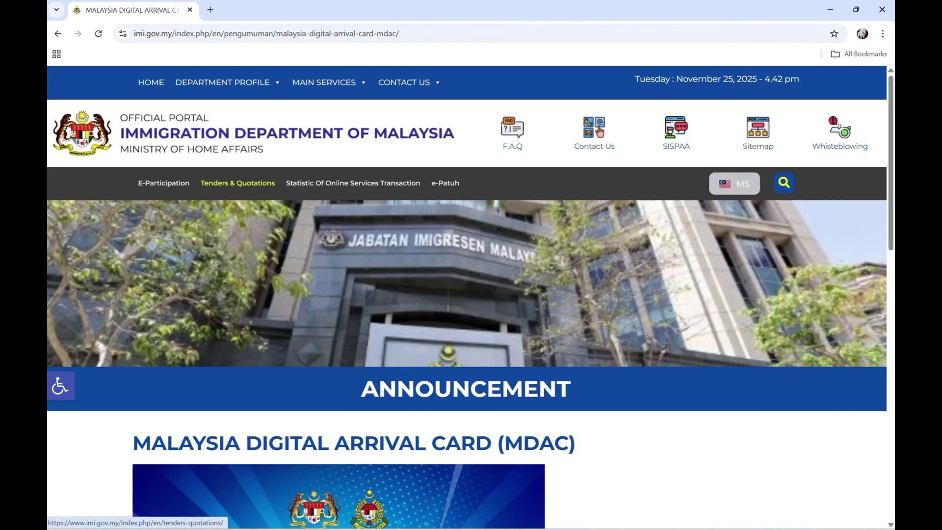
scroll(470, 295, "down", 10)
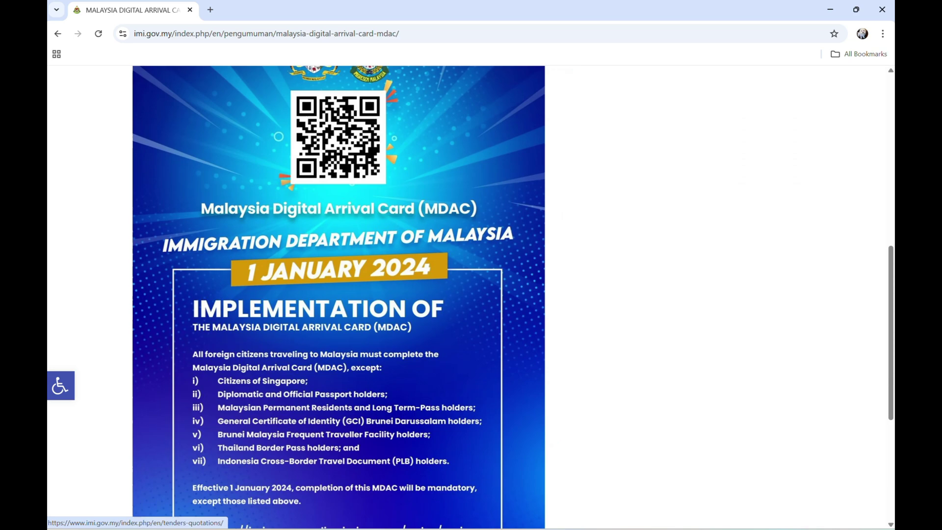
scroll(470, 295, "down", 1)
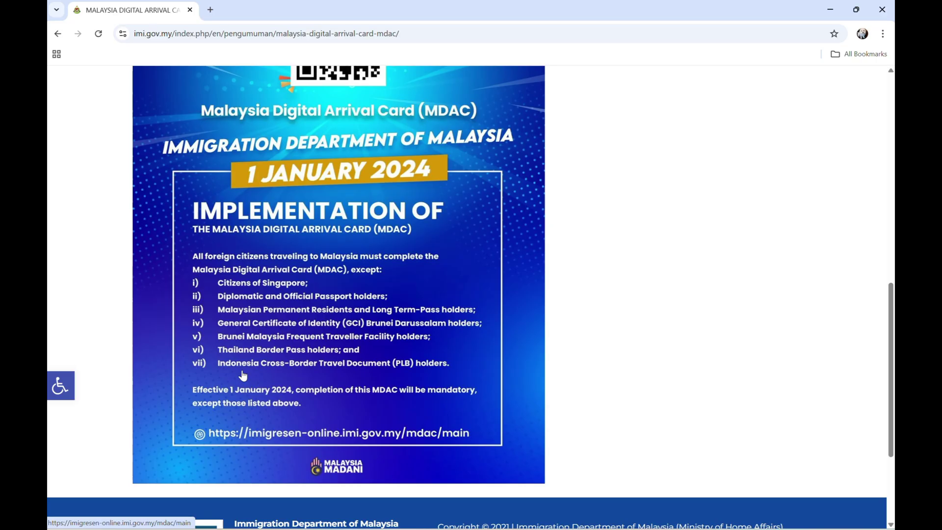
Step: Follow the poster link to the MDAC portal, dismiss the Announcement popup and start a registration
left_click(330, 266)
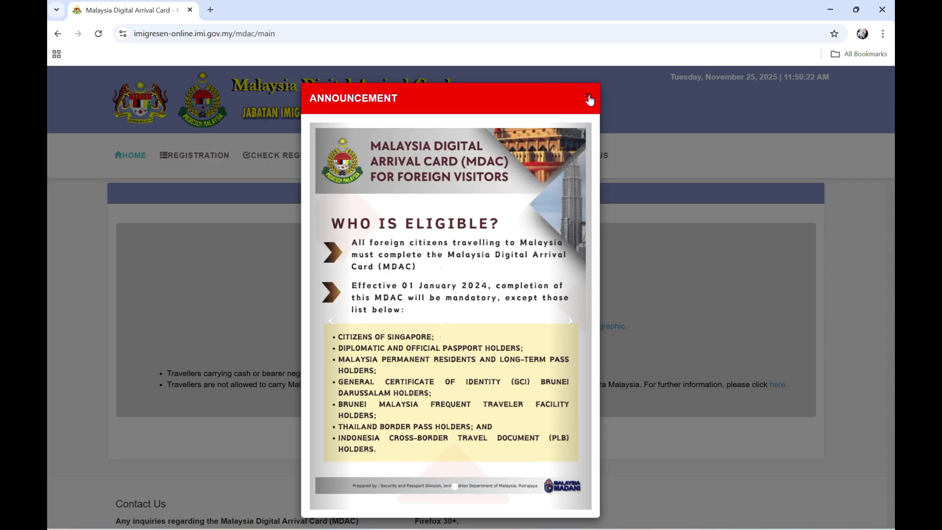
left_click(588, 98)
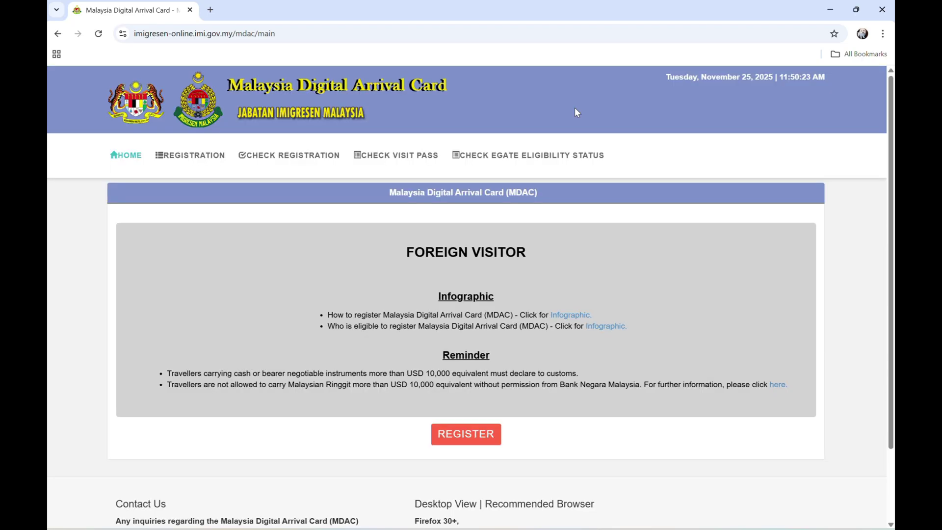
left_click(465, 435)
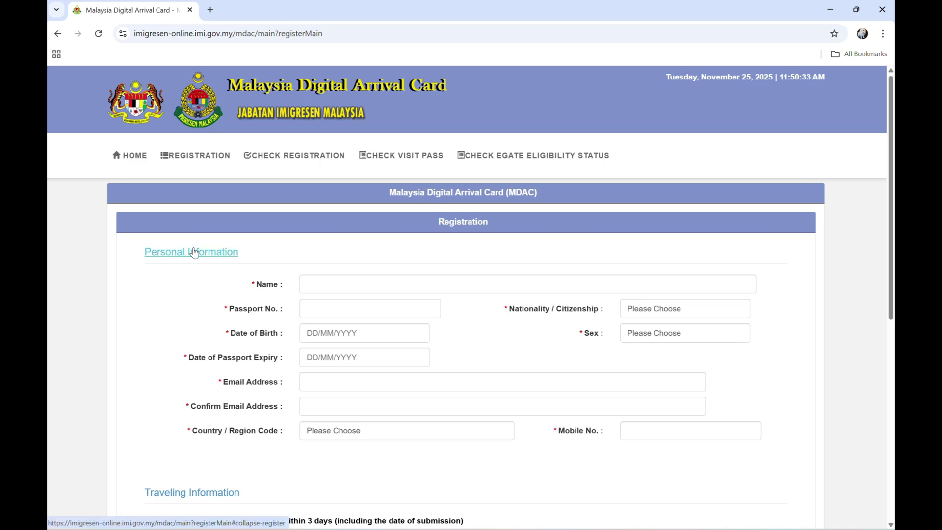
Step: Enter the traveller's full name and passport number
left_click(352, 287)
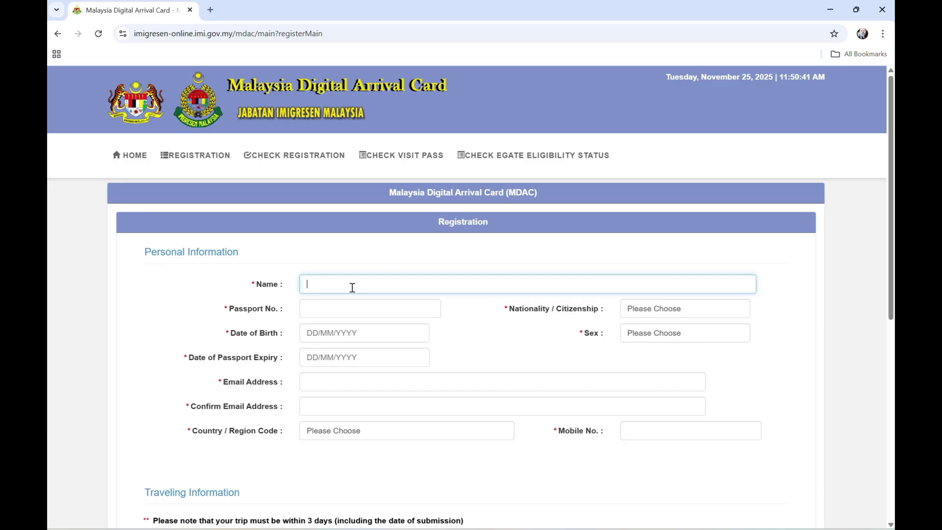
left_click(333, 310)
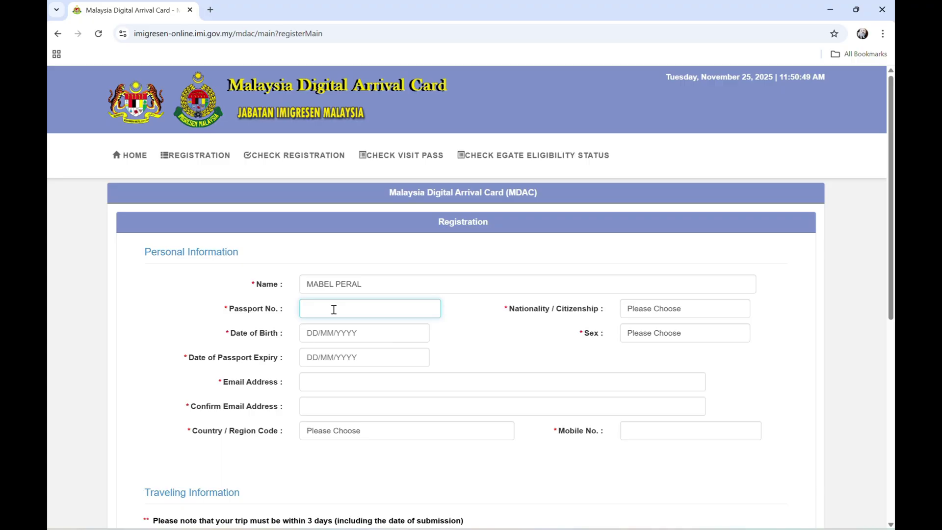
left_click(686, 313)
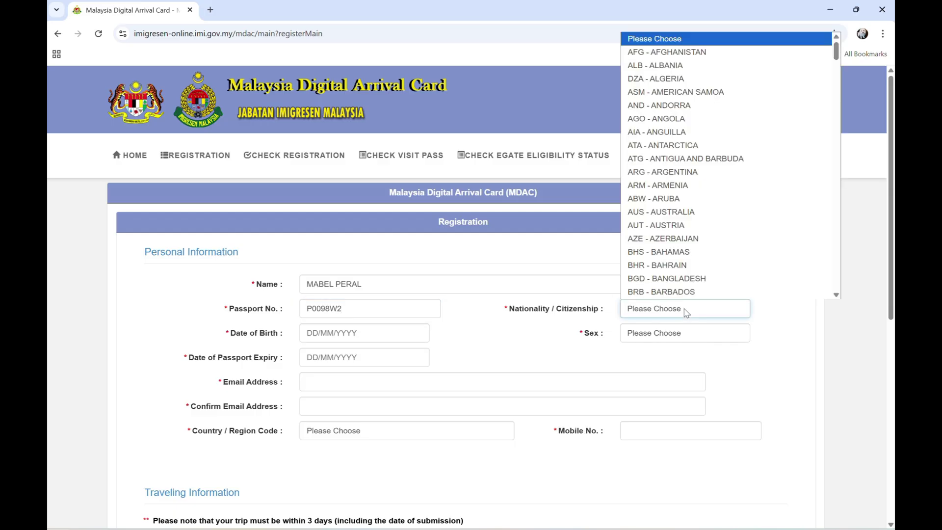
type("can")
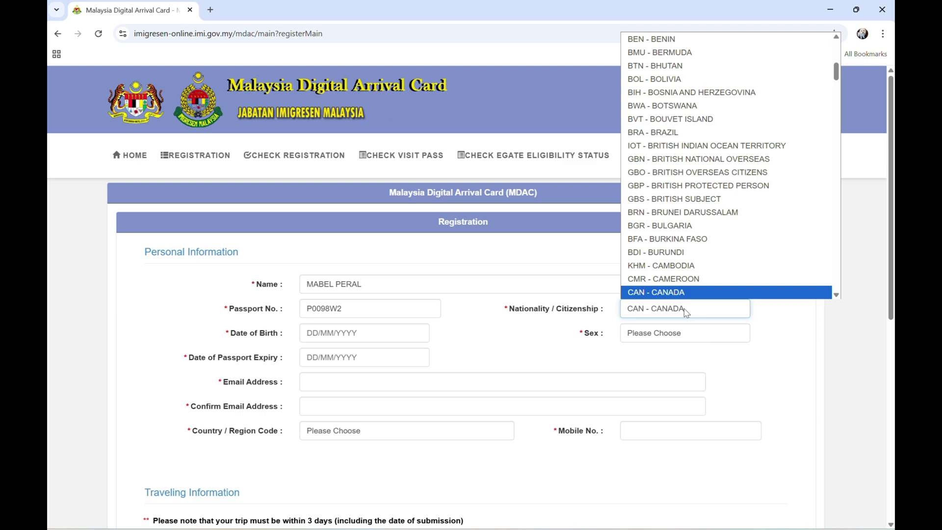
left_click(695, 292)
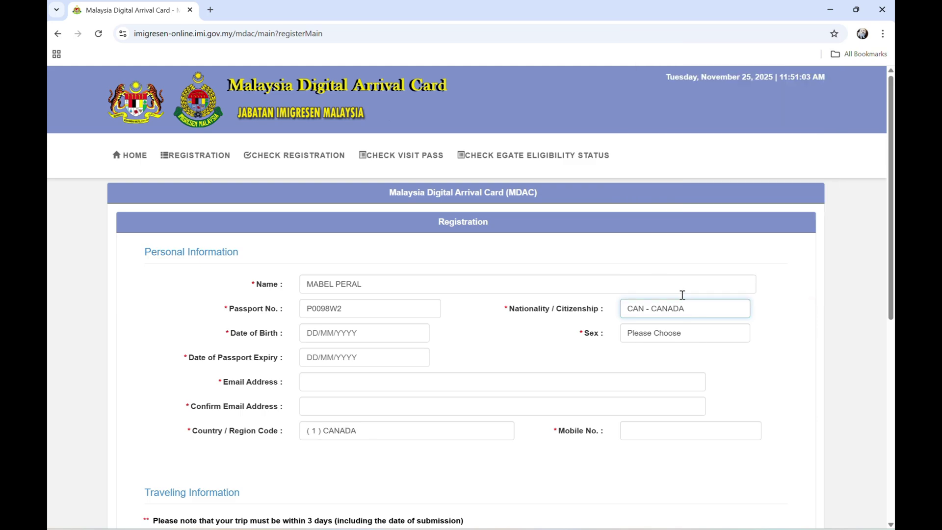
left_click(340, 339)
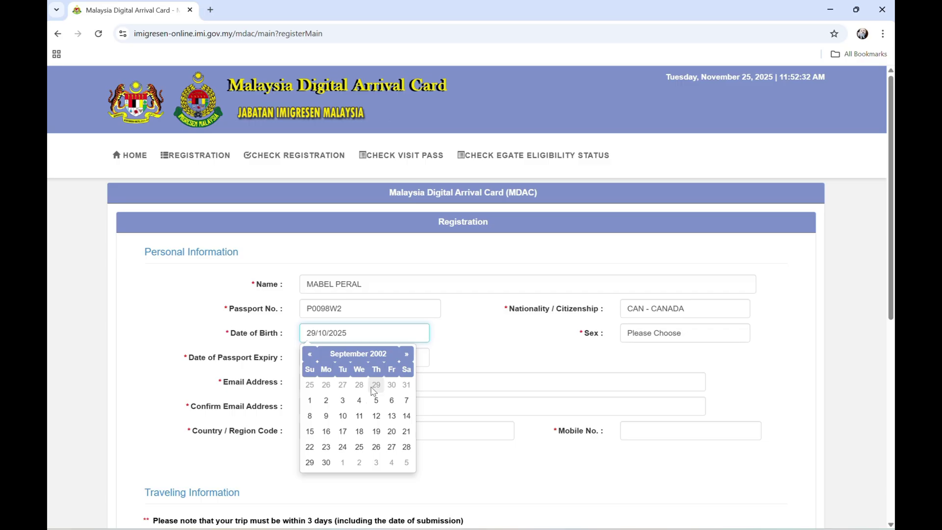
left_click(360, 432)
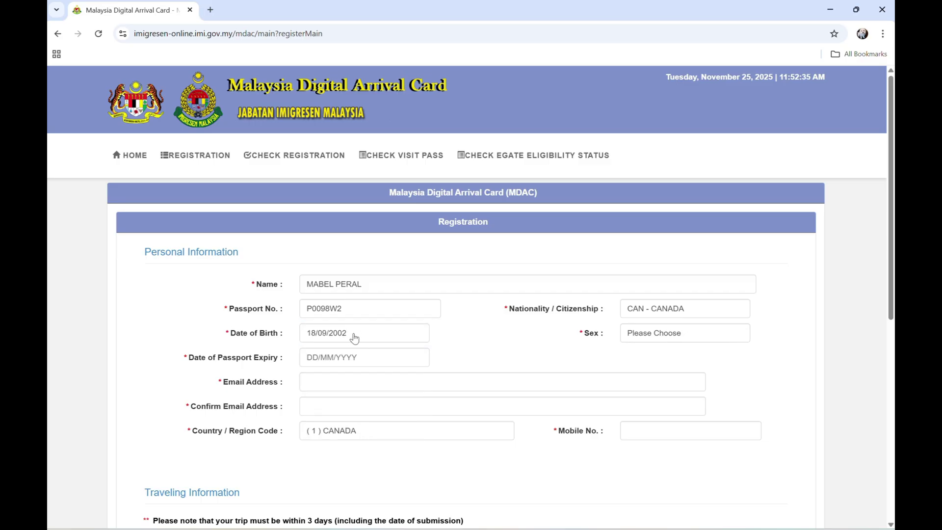
left_click(680, 334)
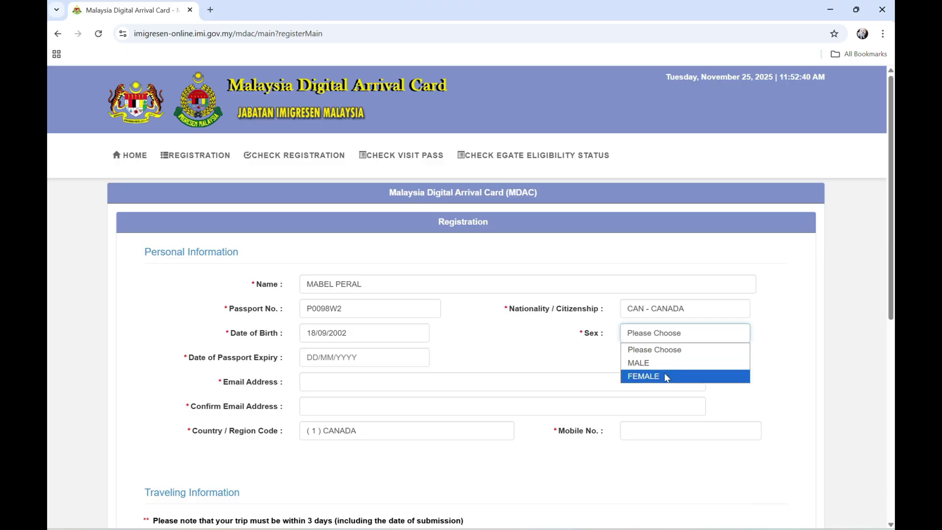
left_click(650, 376)
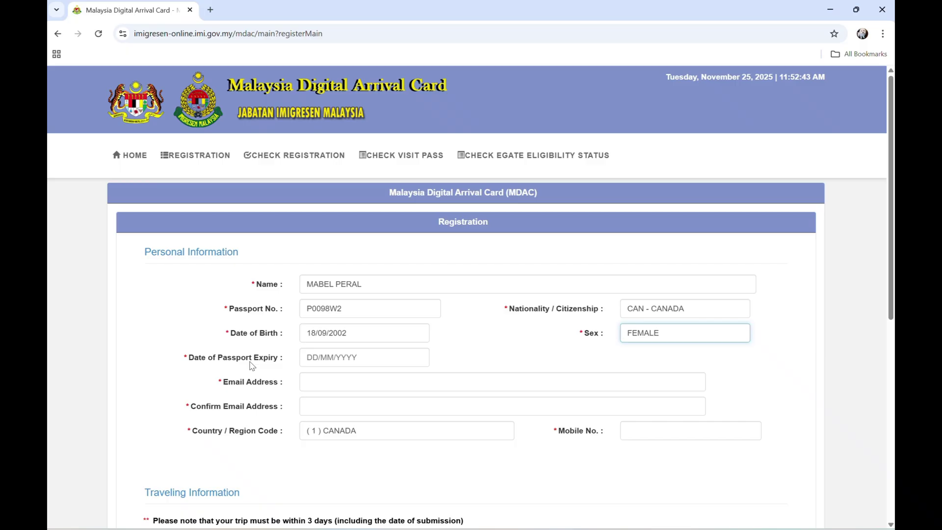
Step: Page the passport expiry calendar forward to February 2030 and pick day 20
left_click(341, 361)
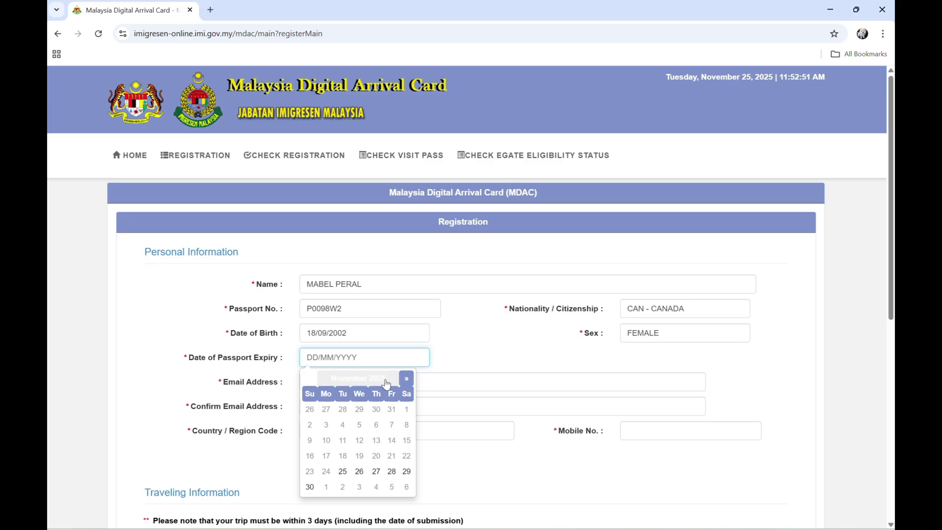
left_click(406, 379)
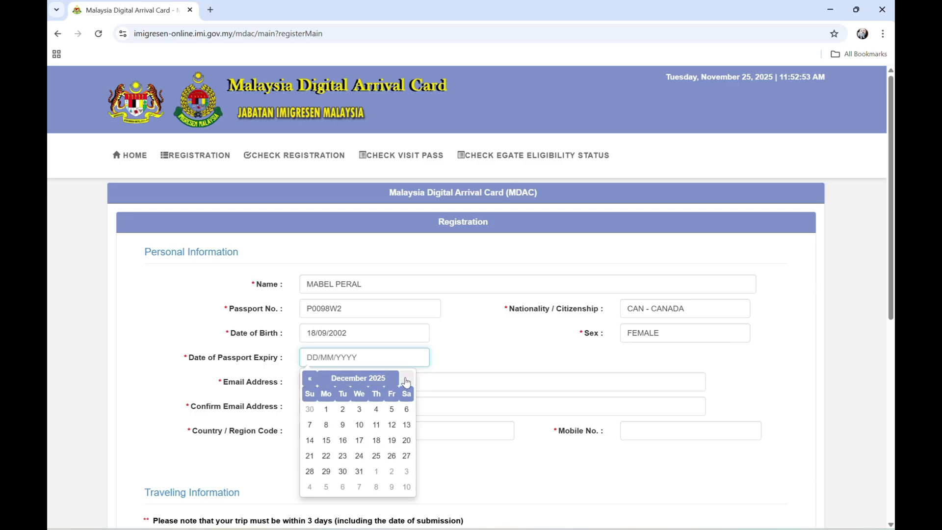
left_click(406, 380)
left_click(407, 380)
left_click(406, 380)
left_click(406, 380)
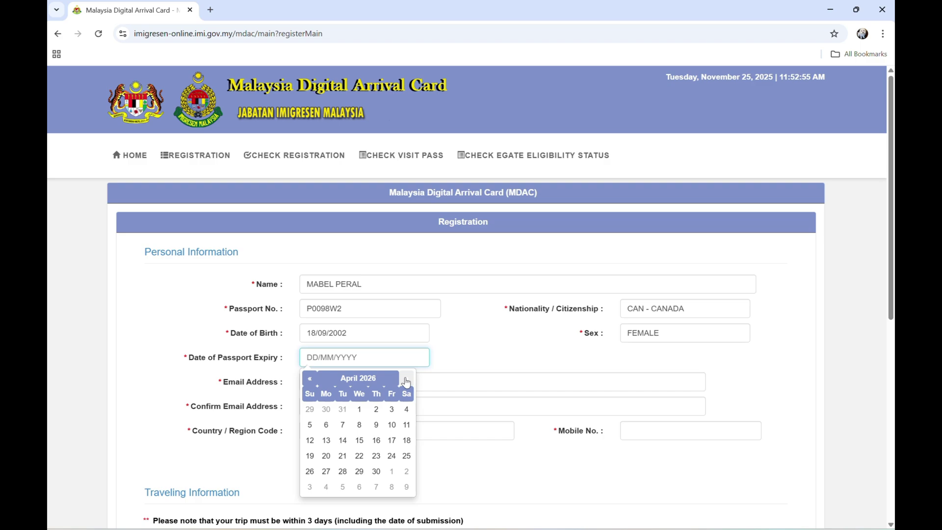
left_click(406, 380)
left_click(406, 381)
left_click(406, 380)
left_click(406, 381)
left_click(406, 381)
left_click(406, 381)
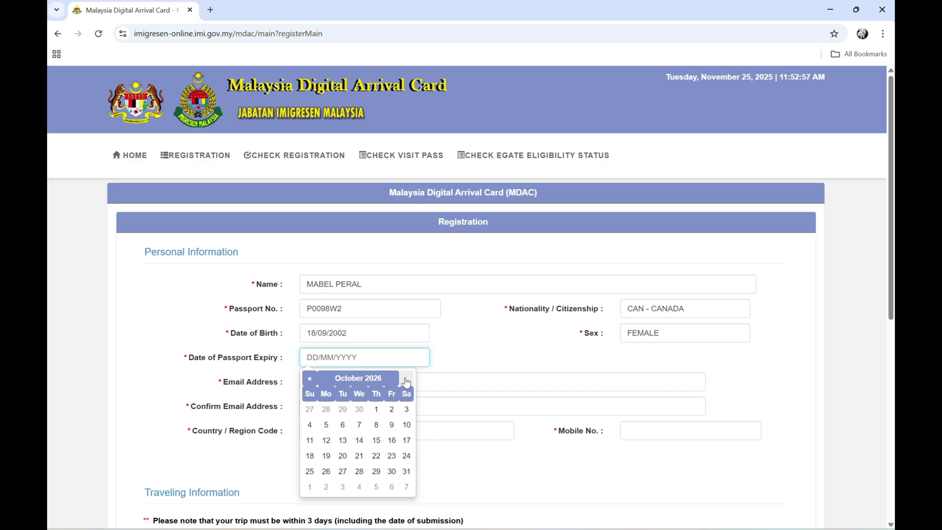
left_click(406, 380)
left_click(406, 381)
left_click(406, 381)
left_click(406, 380)
left_click(406, 380)
left_click(406, 380)
left_click(406, 381)
left_click(406, 380)
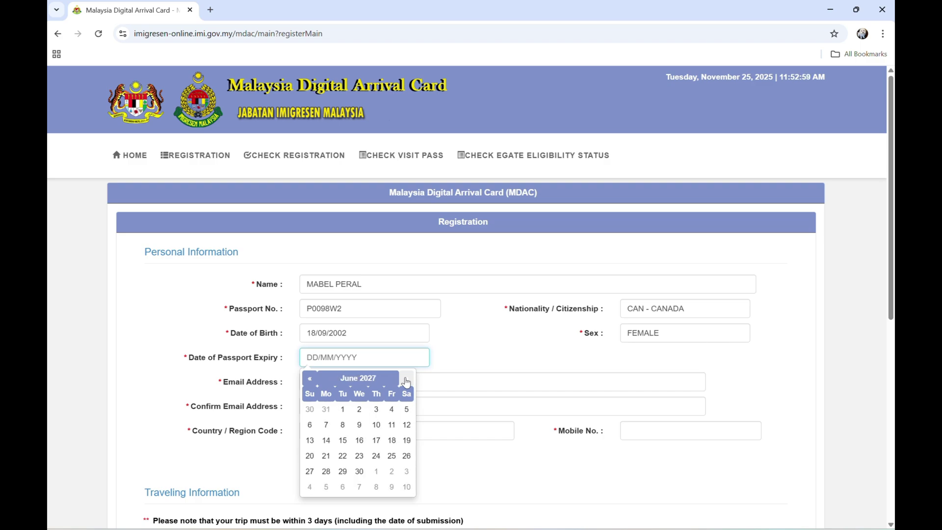
left_click(406, 381)
left_click(406, 380)
left_click(406, 380)
left_click(406, 381)
left_click(406, 381)
left_click(406, 380)
left_click(406, 380)
left_click(406, 381)
left_click(406, 381)
left_click(407, 380)
left_click(406, 381)
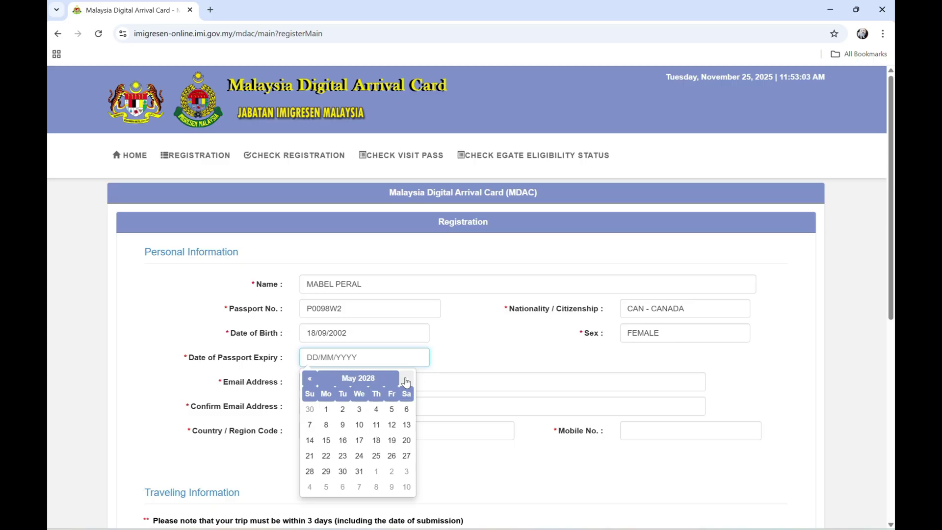
left_click(406, 380)
left_click(406, 381)
left_click(406, 381)
left_click(406, 381)
left_click(406, 381)
left_click(406, 381)
left_click(406, 381)
left_click(406, 381)
left_click(406, 381)
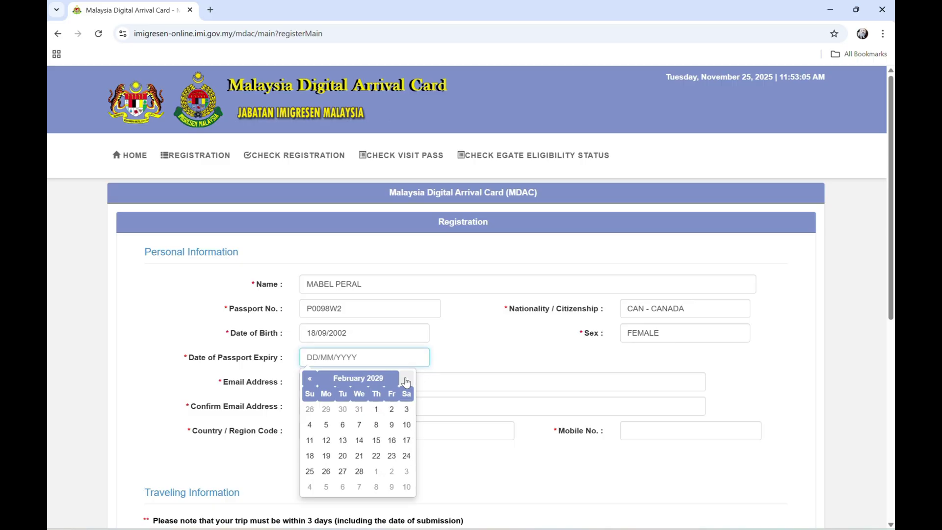
left_click(406, 380)
left_click(406, 380)
left_click(406, 380)
left_click(406, 380)
left_click(406, 381)
left_click(406, 381)
left_click(406, 380)
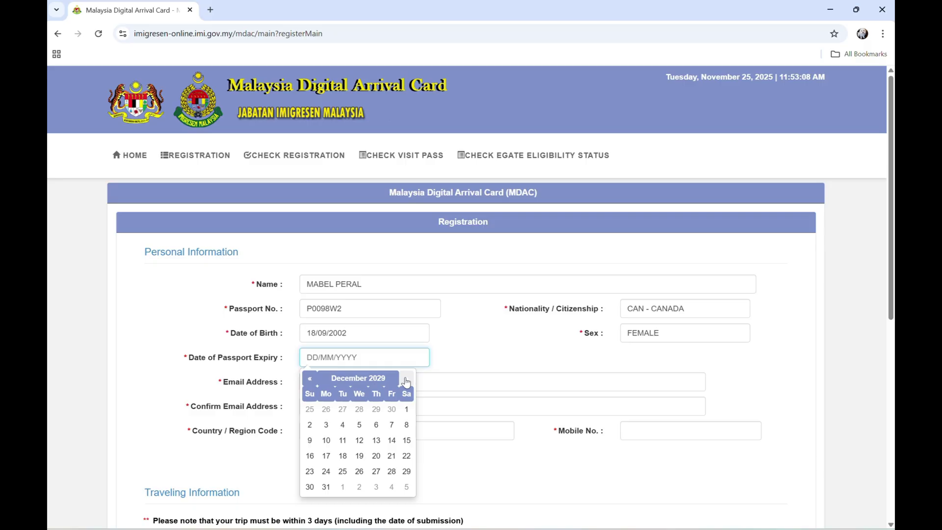
left_click(406, 380)
left_click(406, 380)
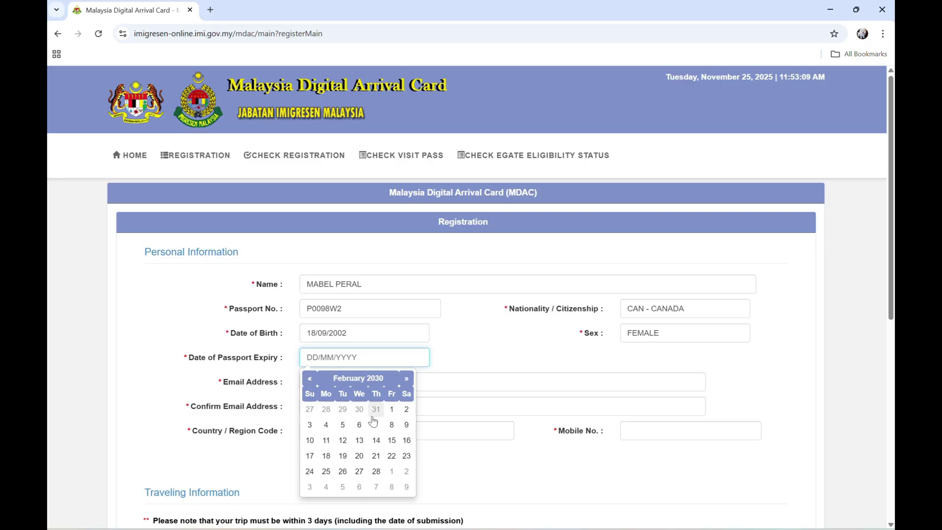
left_click(359, 456)
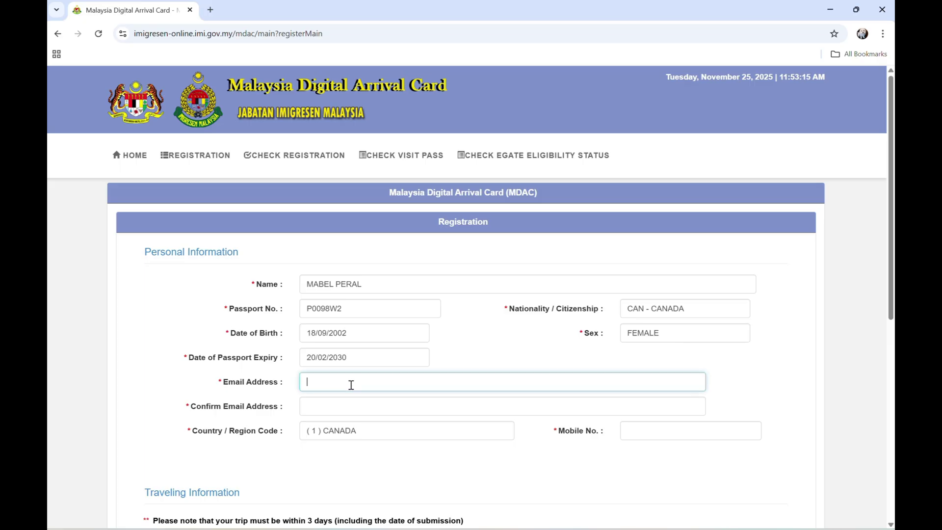
Step: Enter the traveller's e-mail address, its confirmation, and the mobile phone number
left_click(337, 408)
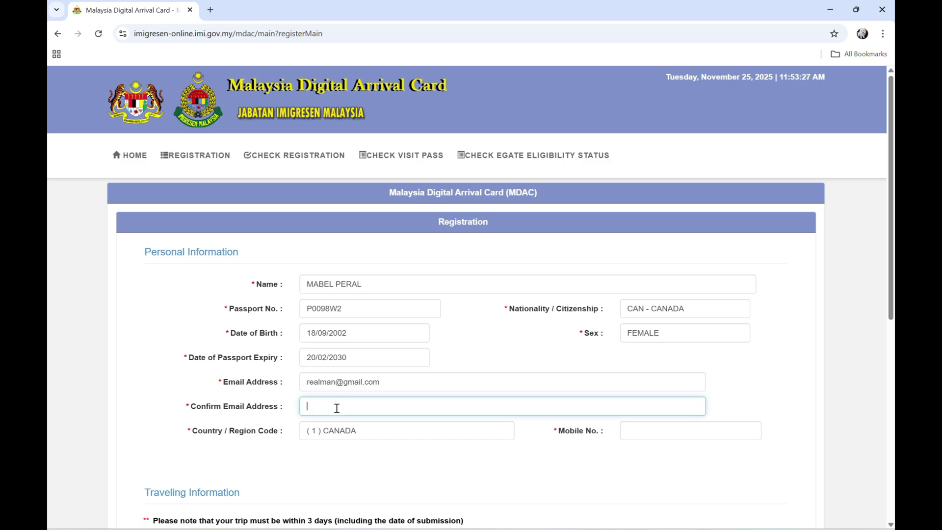
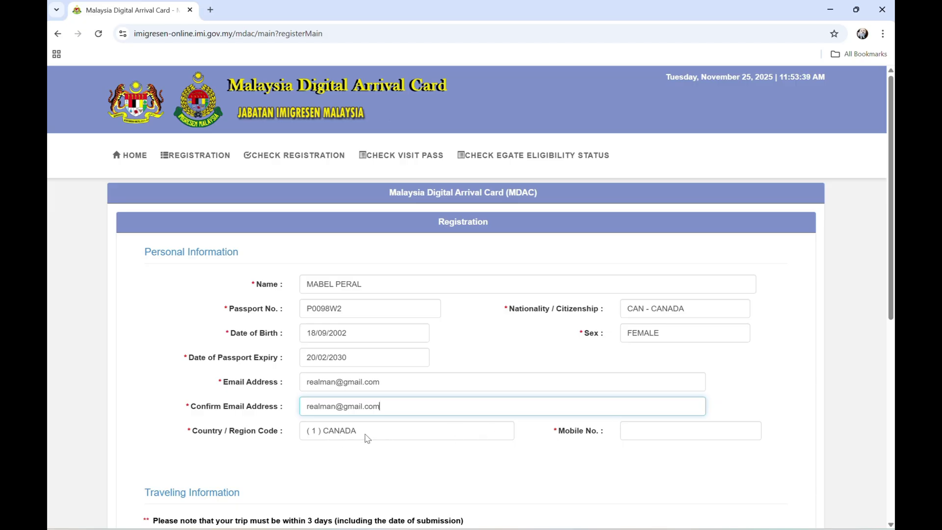
left_click(657, 433)
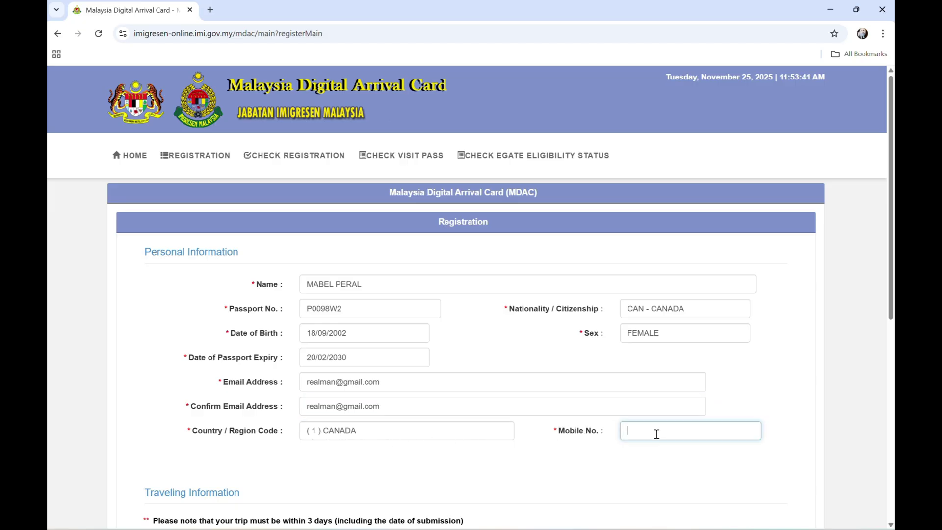
Step: Set arrival date 26/11/2025, mode of travel AIR and departure date 26/11/2025
scroll(656, 435, "down", 5)
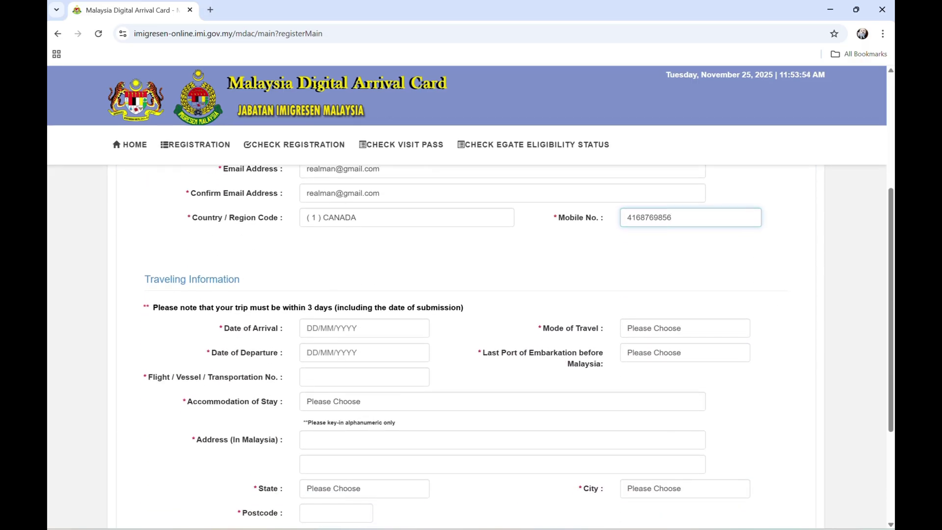
scroll(518, 346, "down", 1)
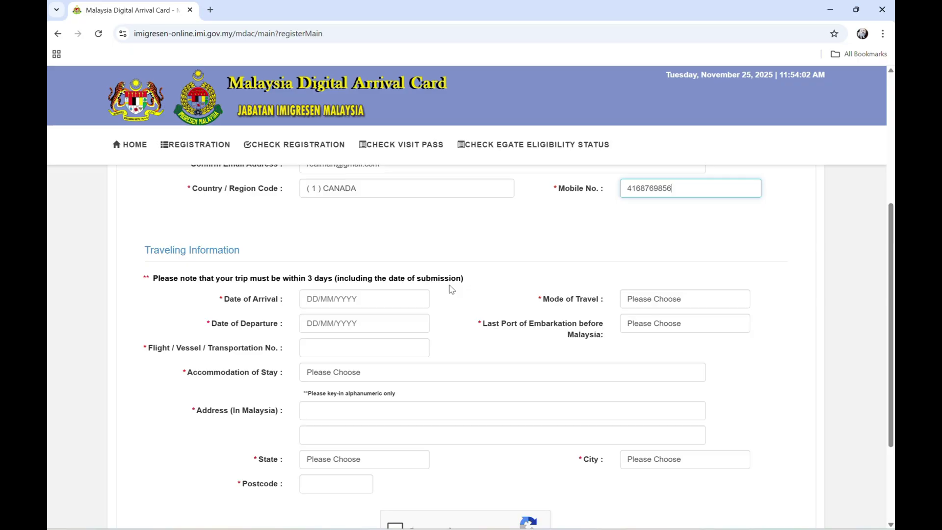
left_click(342, 304)
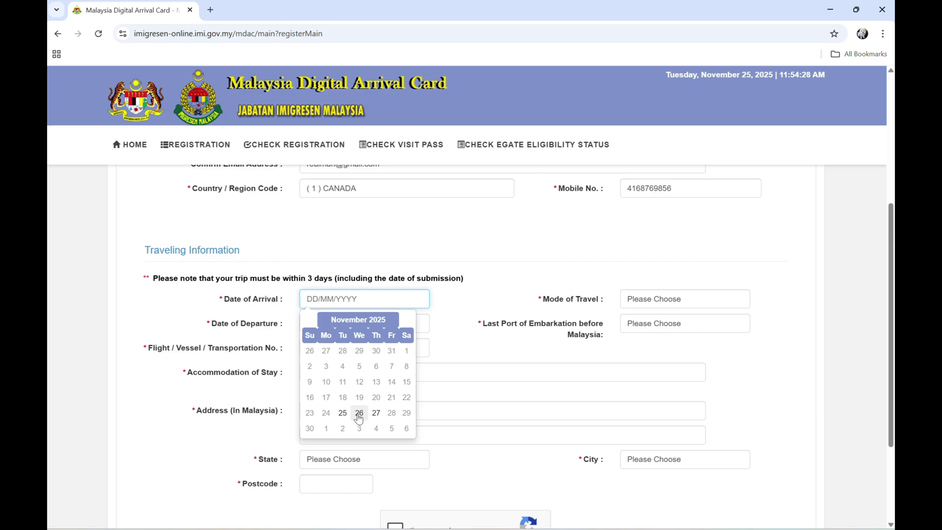
left_click(359, 414)
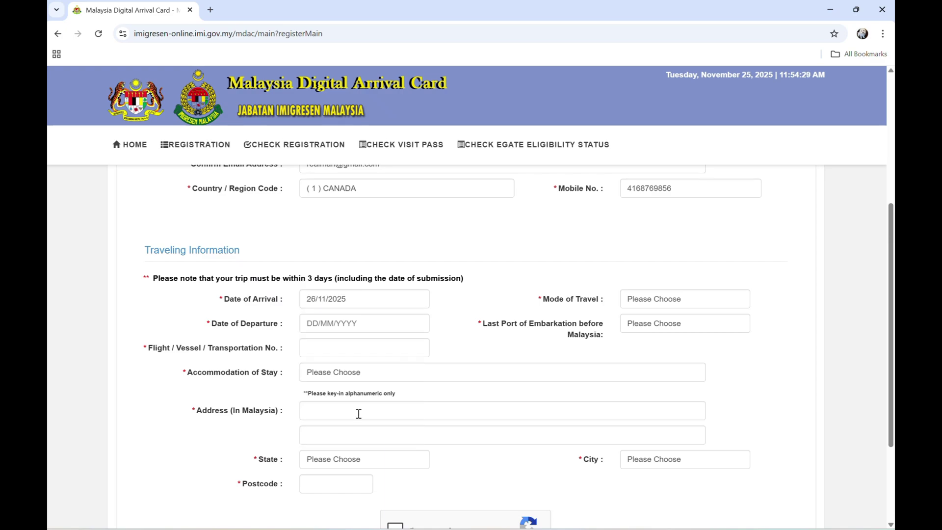
left_click(681, 300)
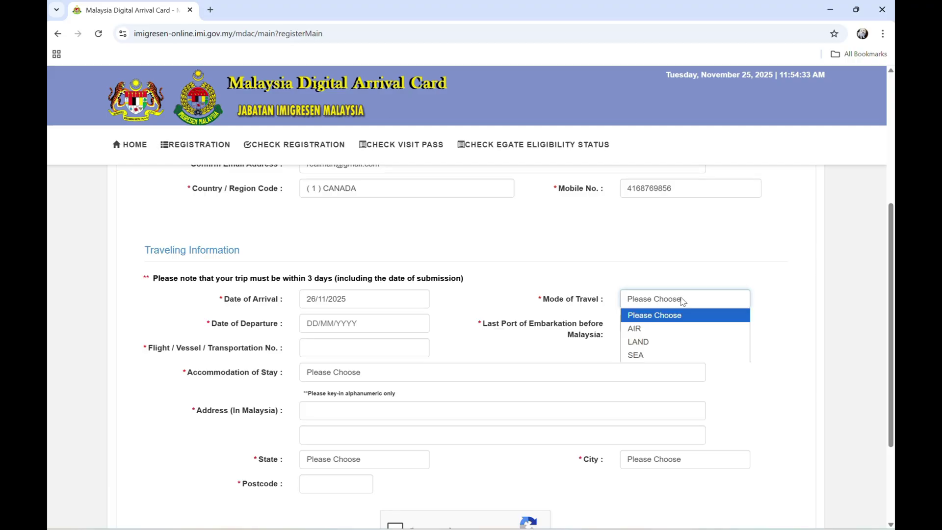
left_click(662, 333)
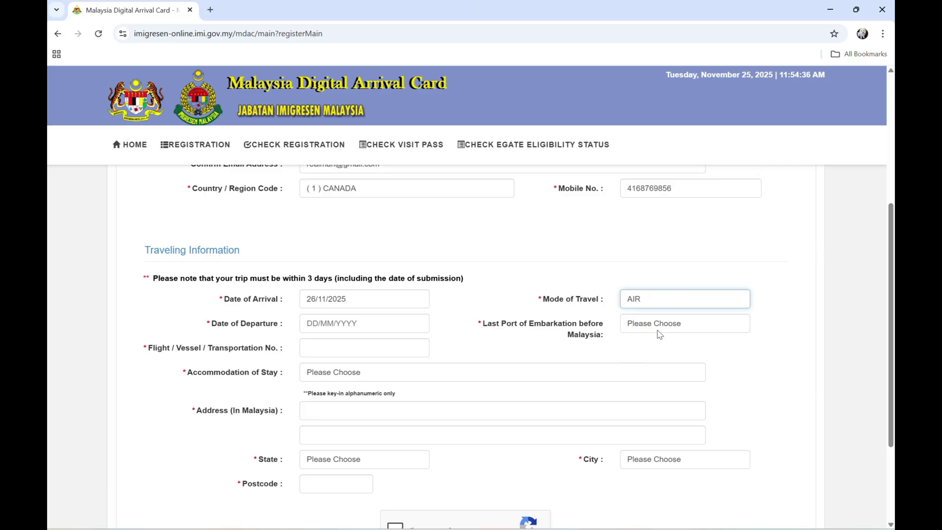
left_click(349, 325)
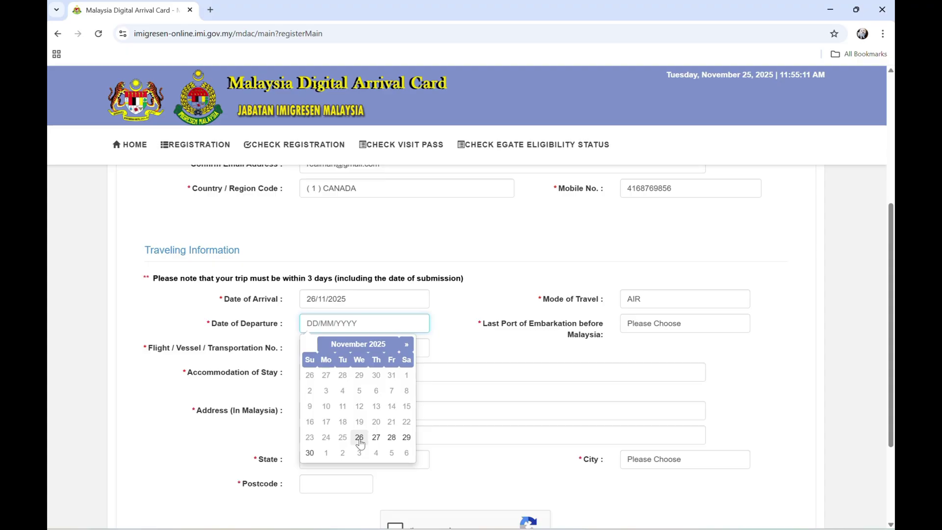
left_click(359, 438)
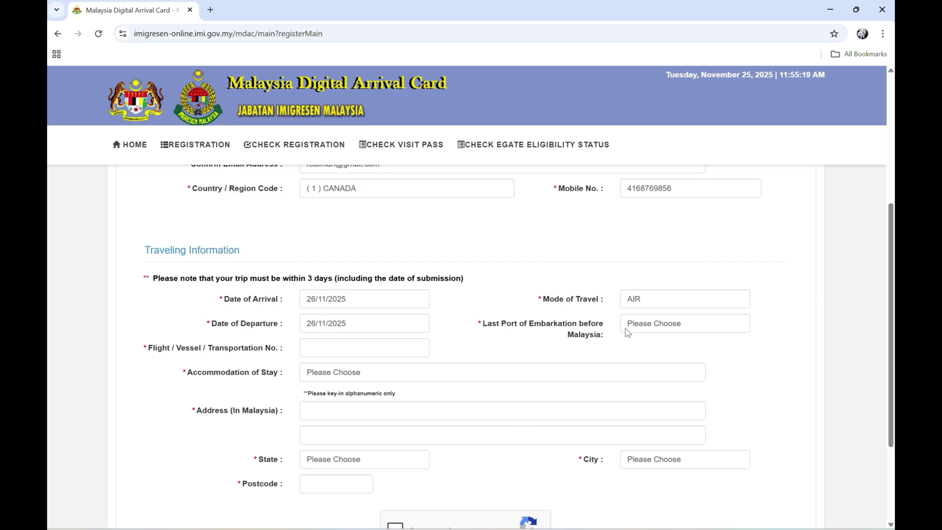
Step: Choose JPN - JAPAN as the last port of embarkation
left_click(662, 327)
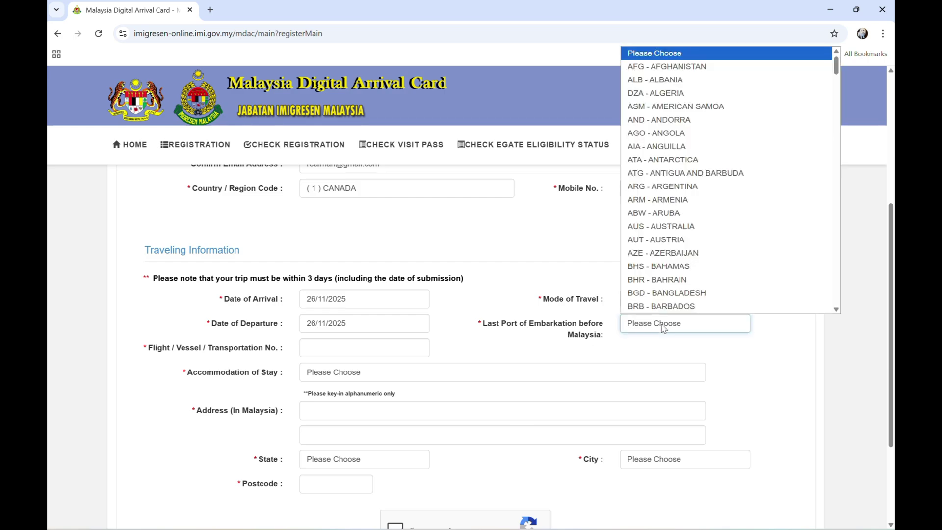
key("j")
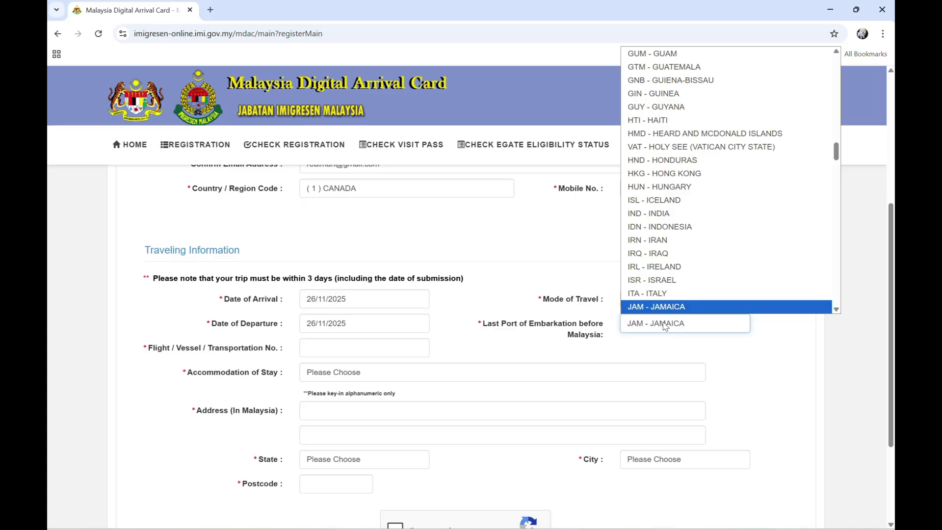
type("p")
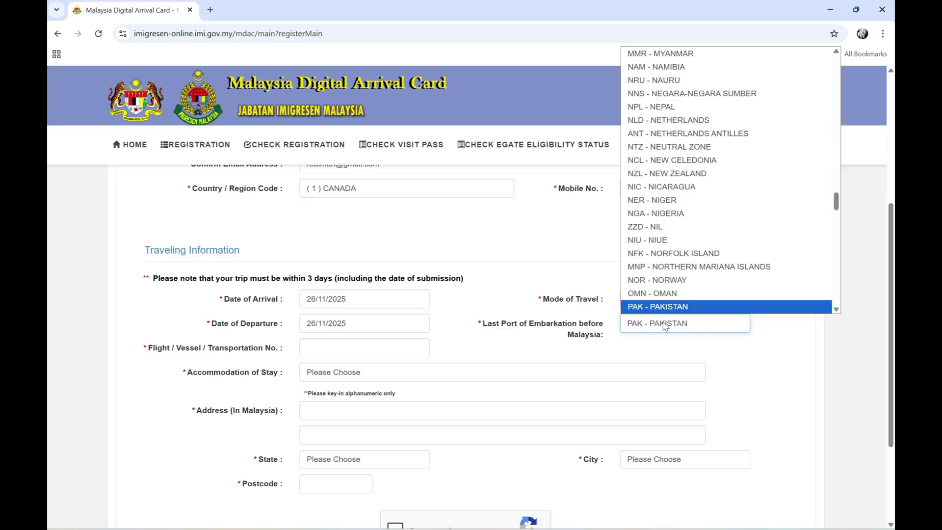
type("jp")
key("Return")
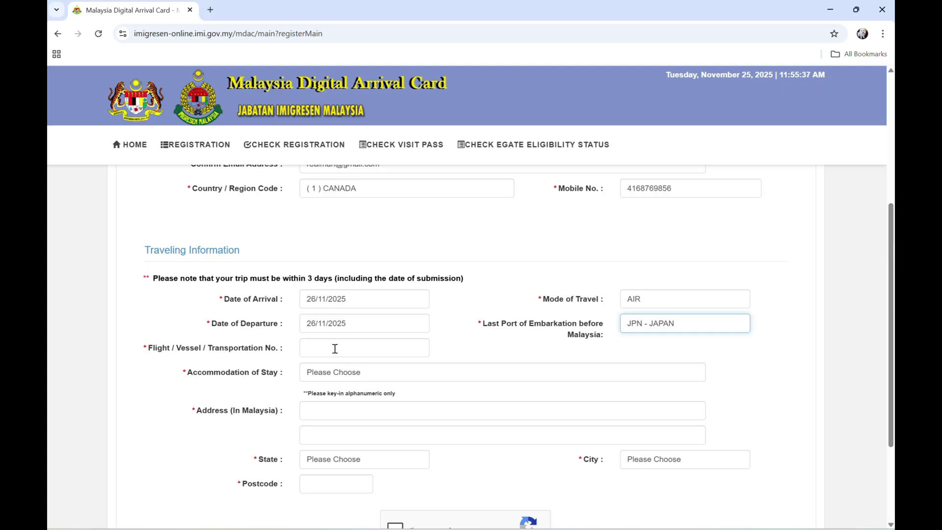
Step: Enter flight number NH815
left_click(335, 349)
type("nh")
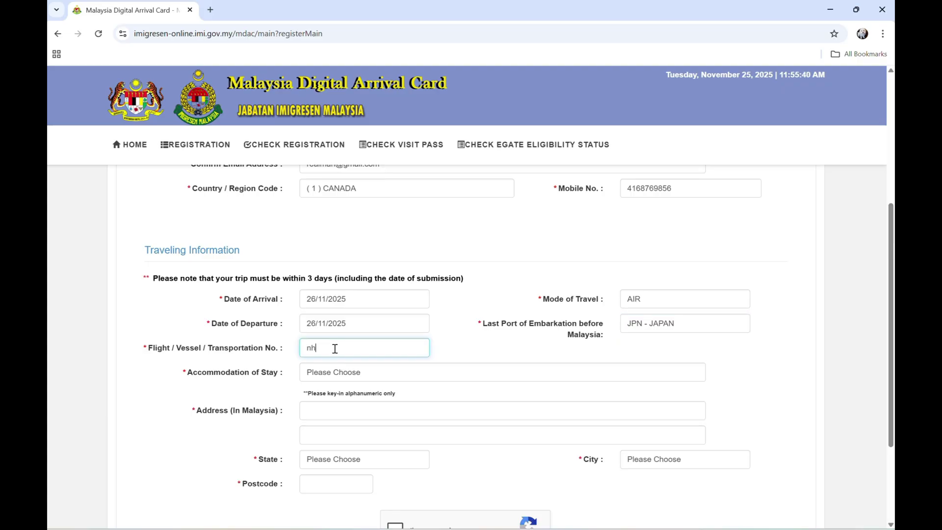
key("BackSpace")
key("BackSpace")
type("NH815")
Step: Choose HOTEL/MOTEL/REST HOUSE accommodation with address 'HOLIDAY INN EXPRESS KUALA LUMPUR CITY CENTRE'
left_click(350, 378)
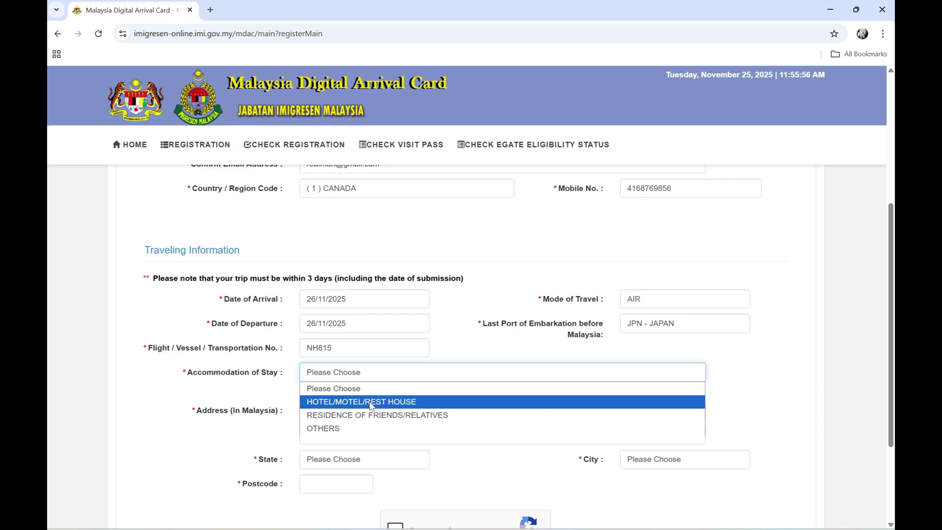
left_click(371, 405)
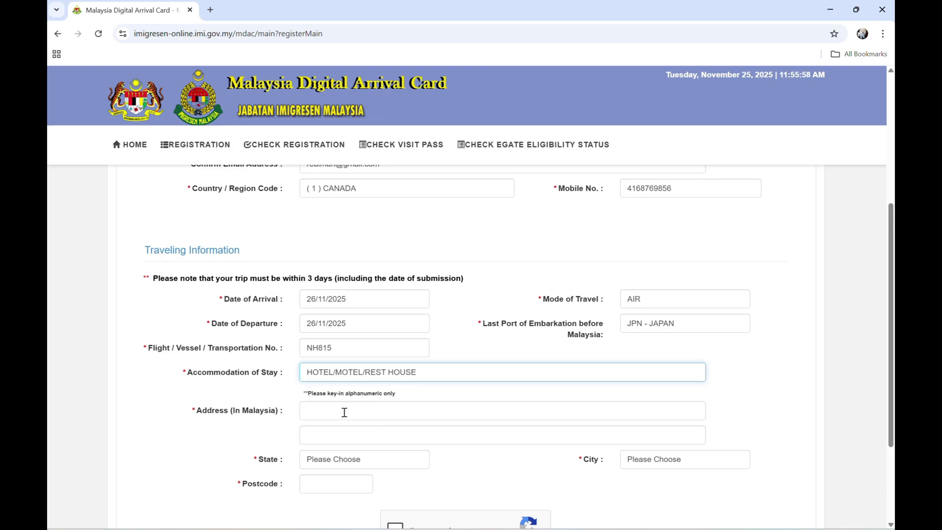
left_click(351, 412)
type("HO")
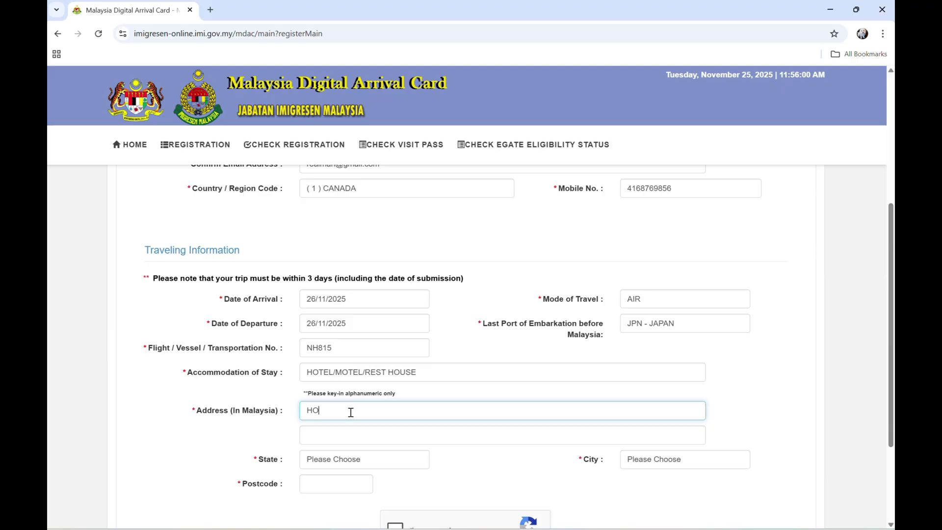
type("LIDAY INN EXPRESS KUALA LUMP")
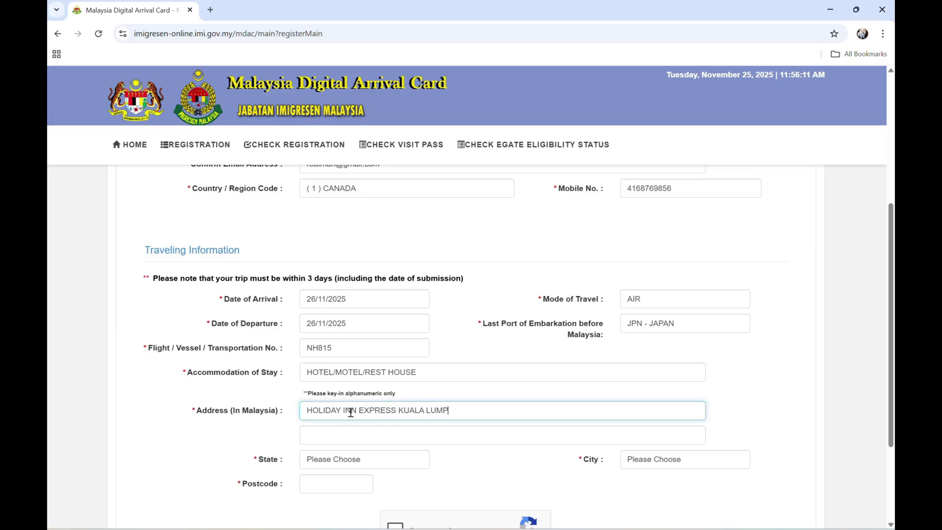
type("UR CIT")
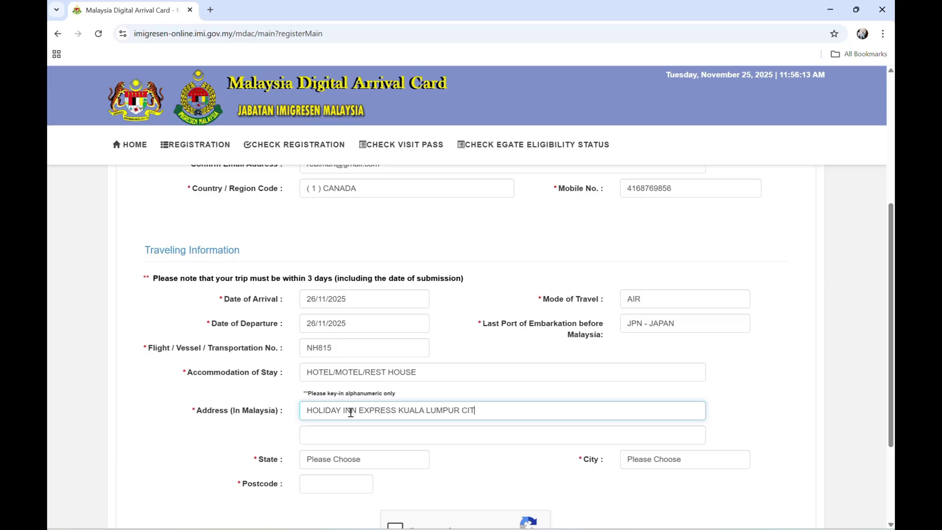
type("Y CENTRE")
Step: Set the state to SELANGOR and the city to KUALA LUMPUR
left_click(347, 460)
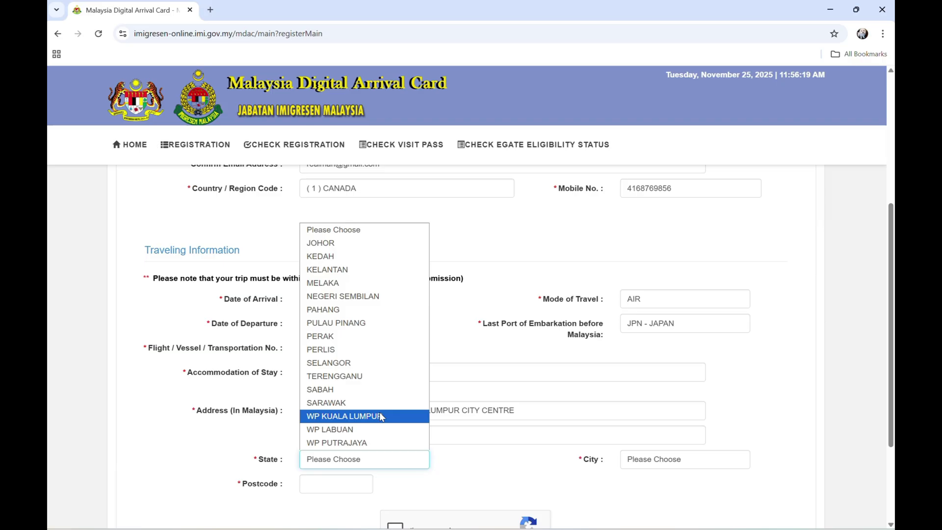
left_click(388, 367)
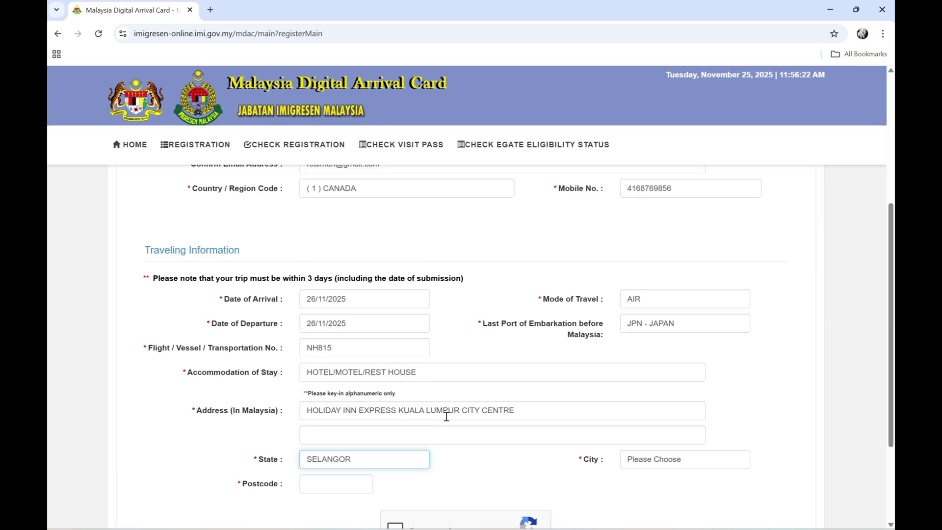
left_click(650, 460)
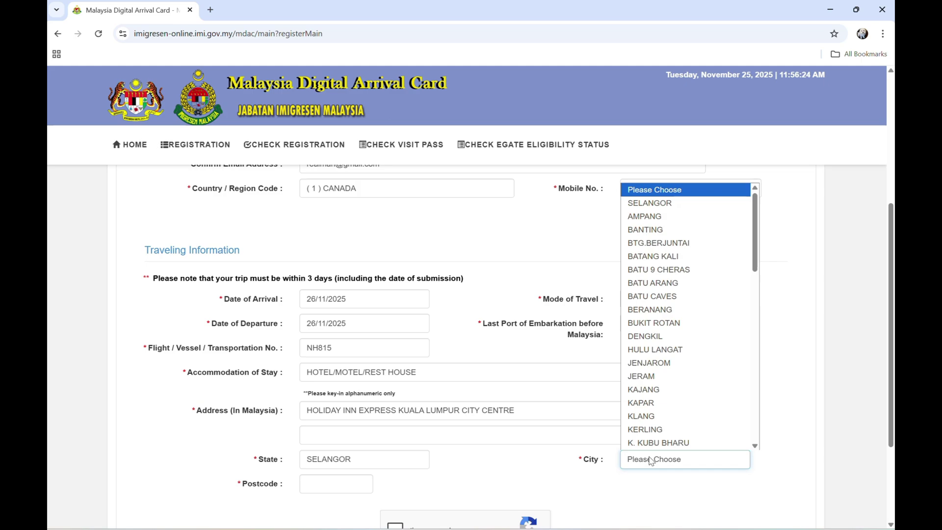
key("k")
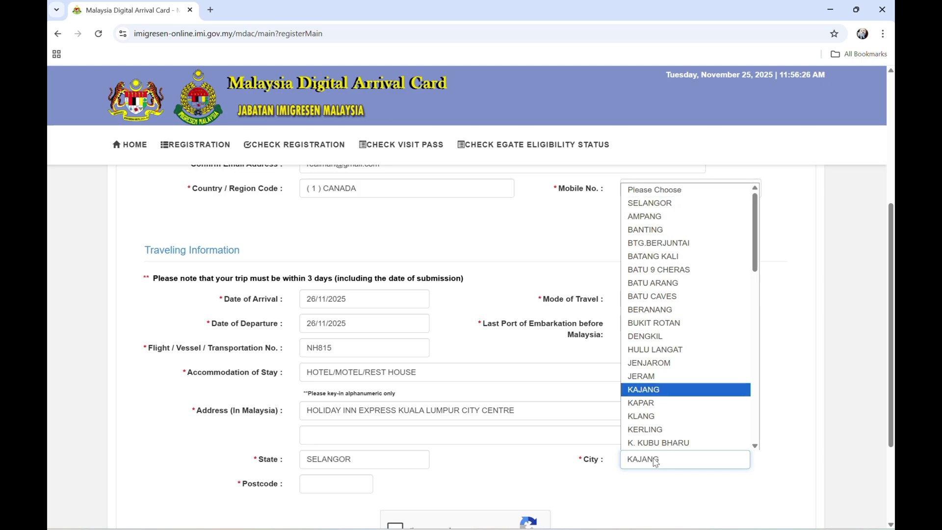
key("u")
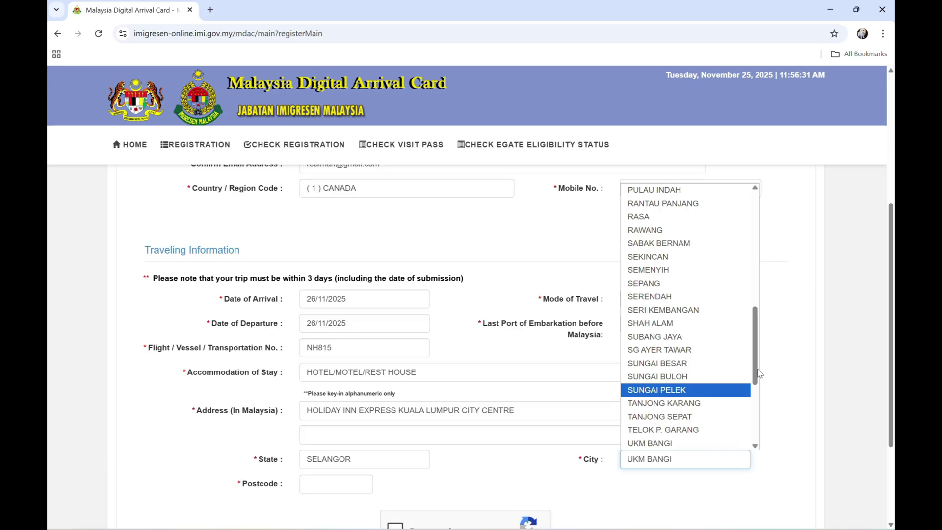
left_click_drag(755, 369, 755, 302)
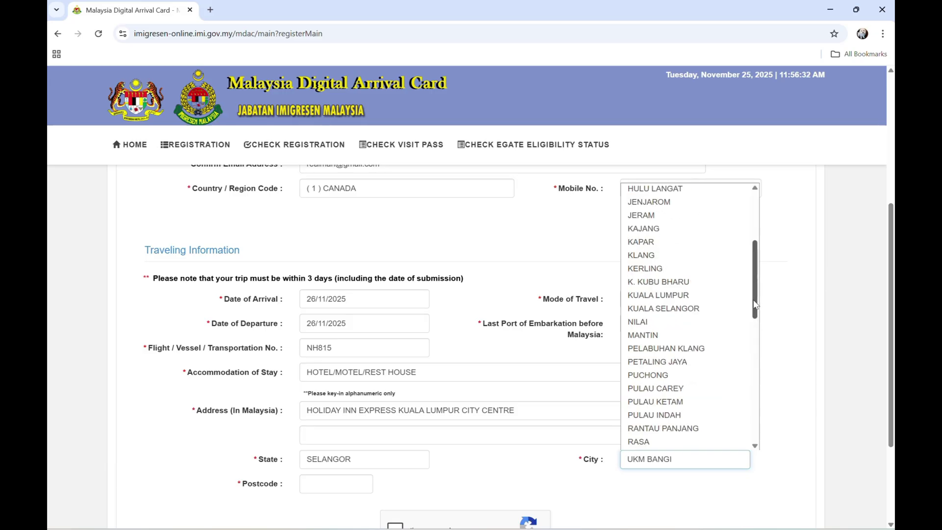
left_click(707, 296)
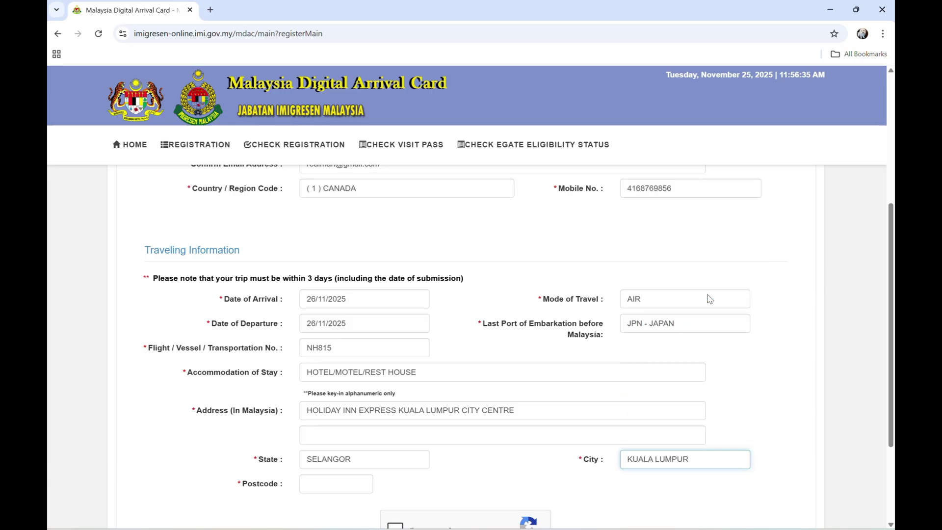
Step: Enter postcode 50200 and tick the 'I'm not a robot' reCAPTCHA checkbox
left_click(312, 487)
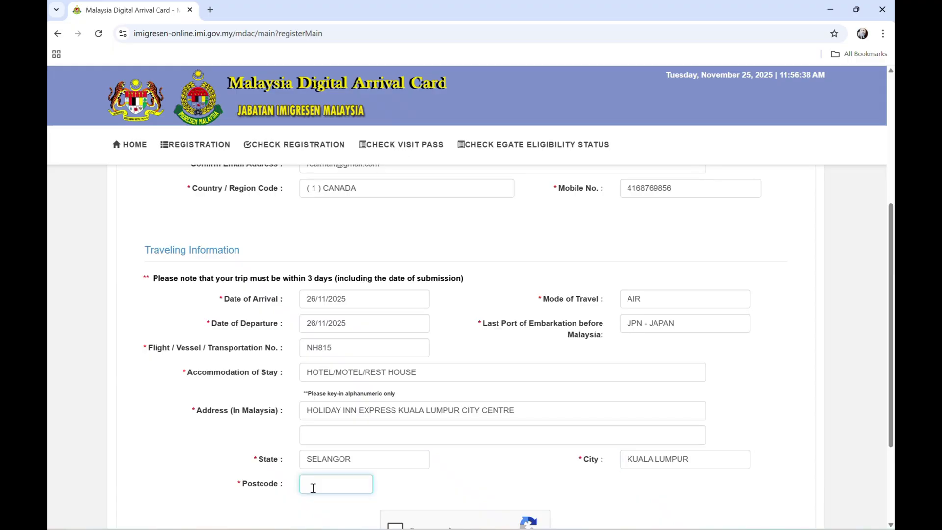
type("50200")
scroll(313, 488, "down", 2)
scroll(471, 295, "down", 1)
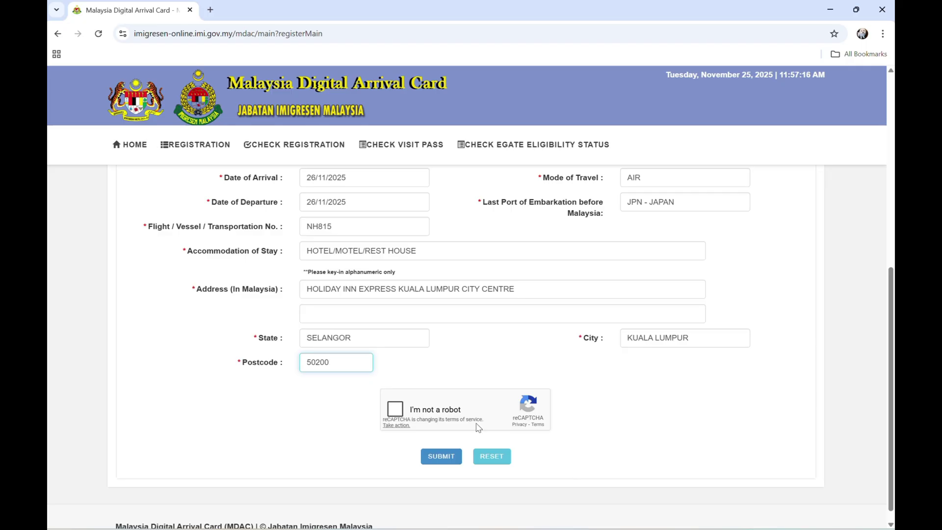
left_click(396, 410)
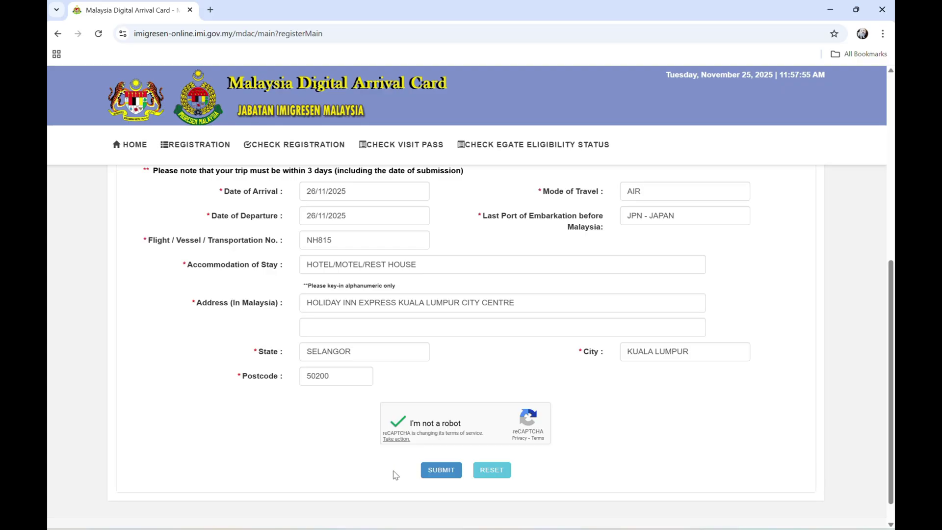
scroll(395, 475, "up", 5)
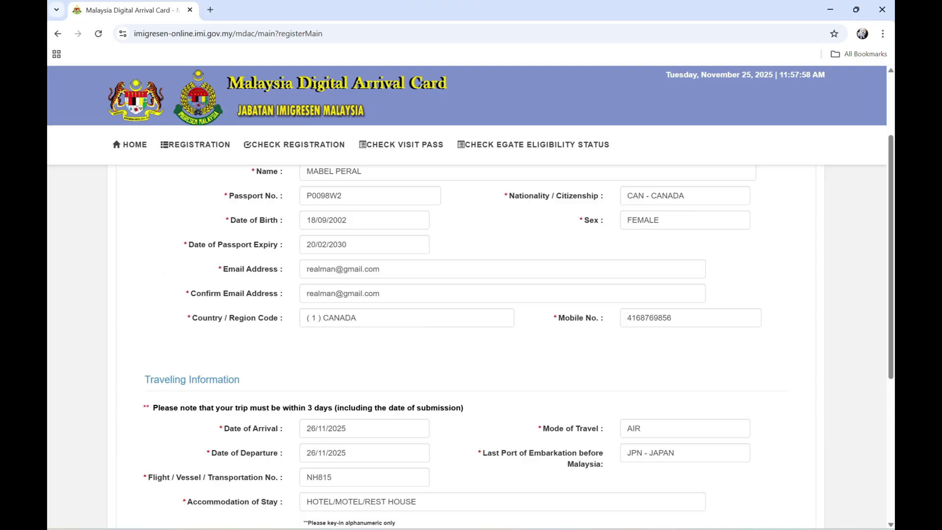
scroll(465, 343, "up", 3)
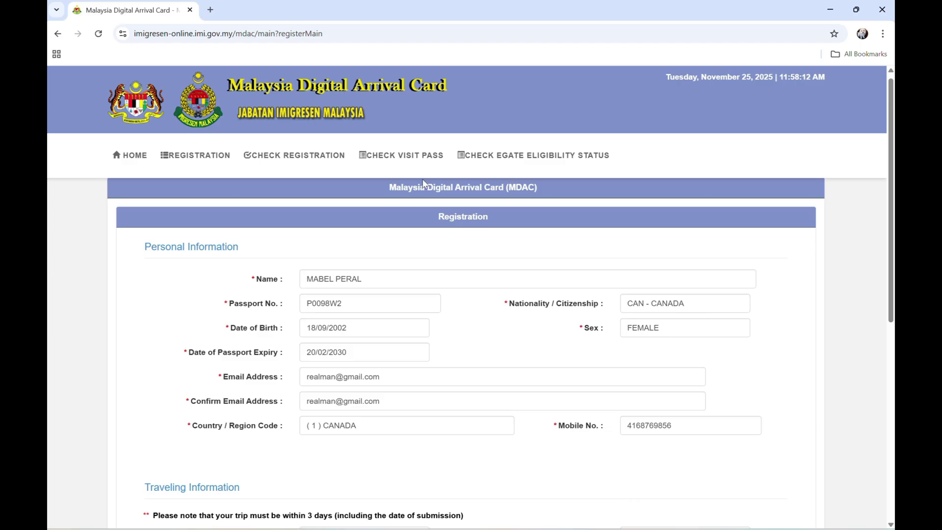
Step: Open a new Chrome tab and go to Gmail to find the MDAC acknowledgement email
left_click(211, 11)
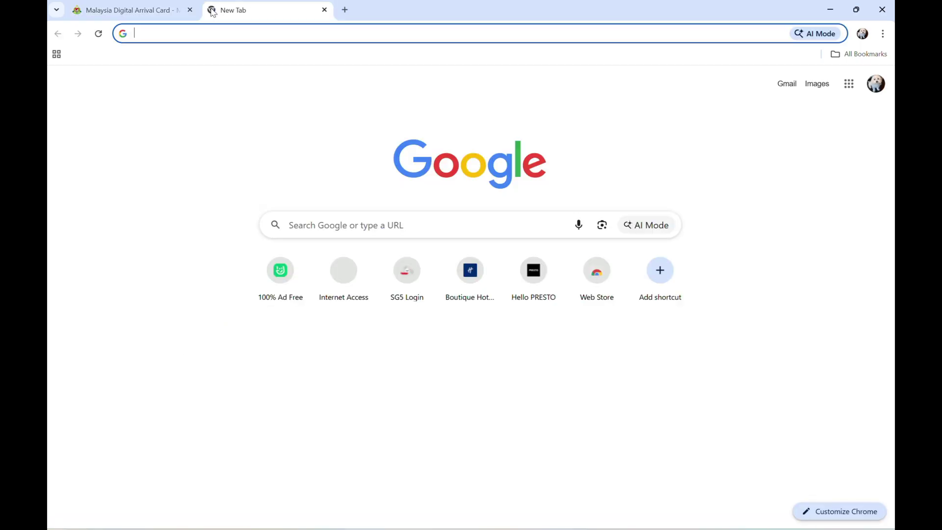
left_click(384, 224)
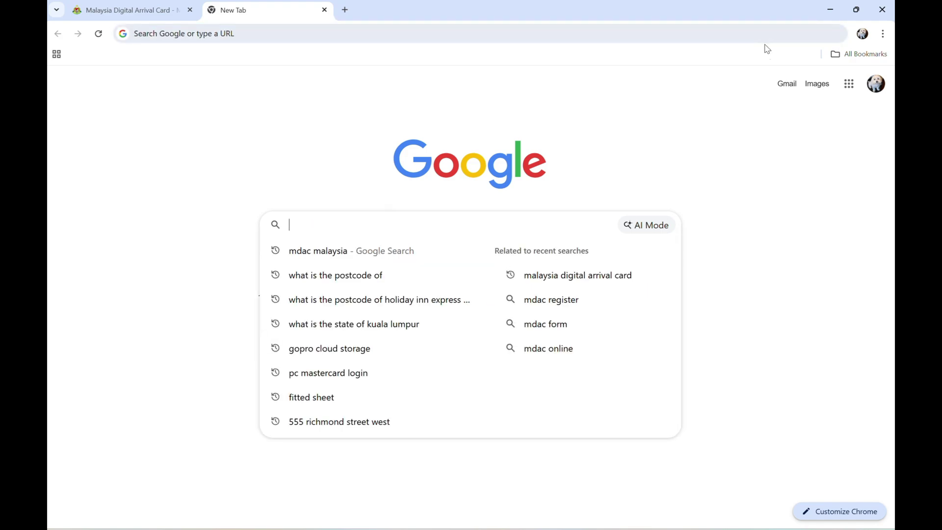
left_click(786, 84)
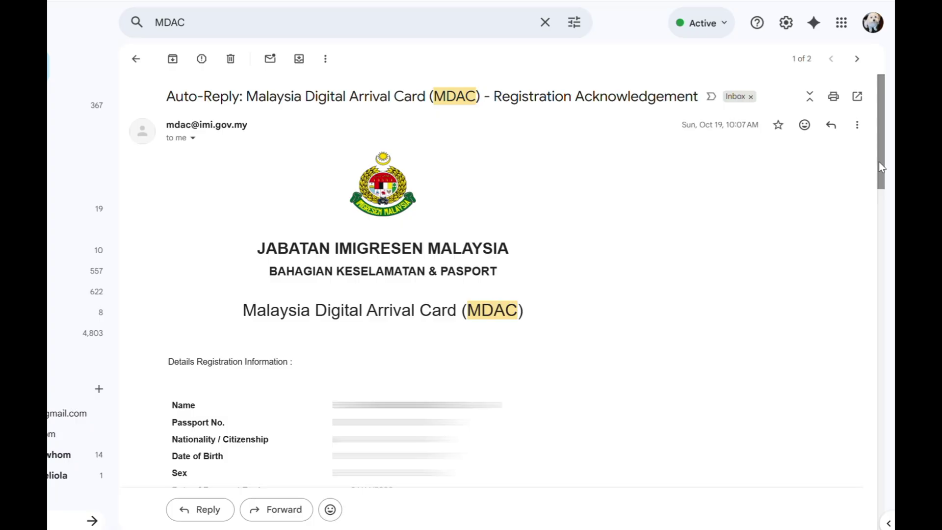
Step: Scroll down the MDAC acknowledgement email to the registration details and PIN line
left_click_drag(880, 166, 882, 236)
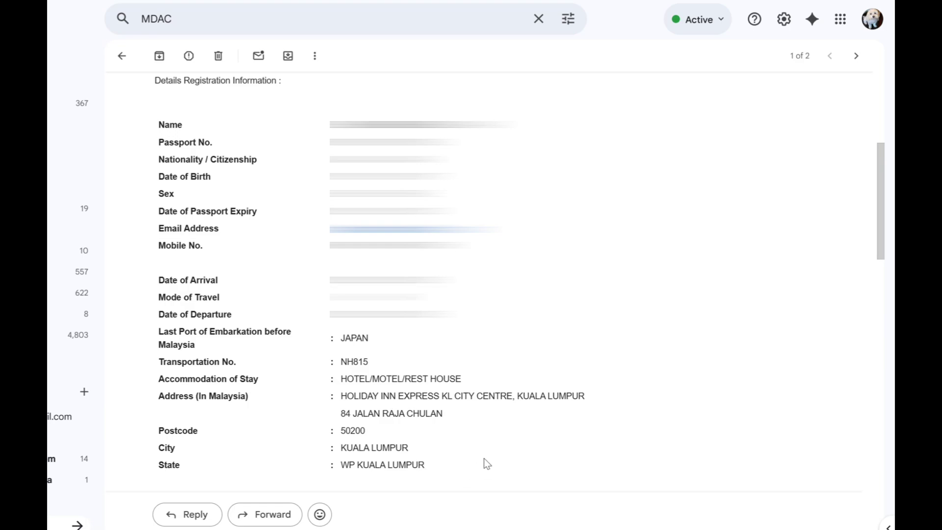
scroll(845, 257, "down", 3)
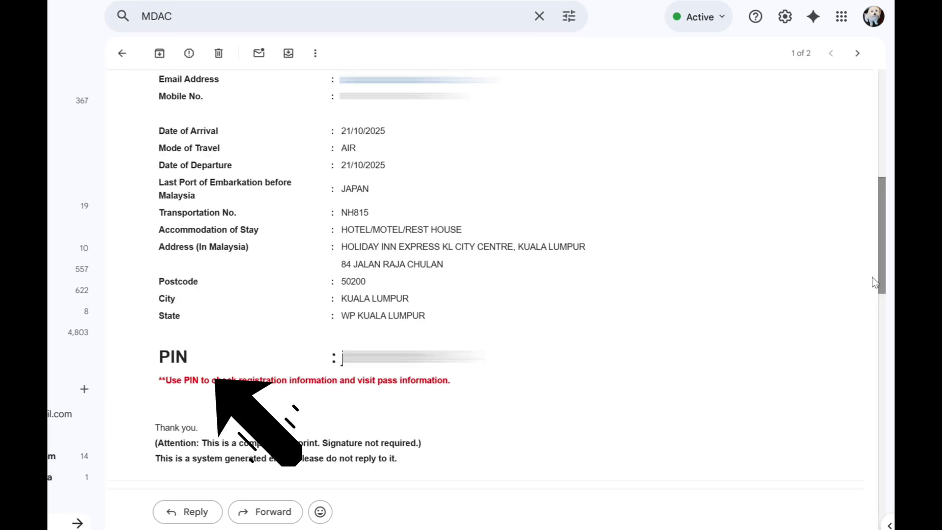